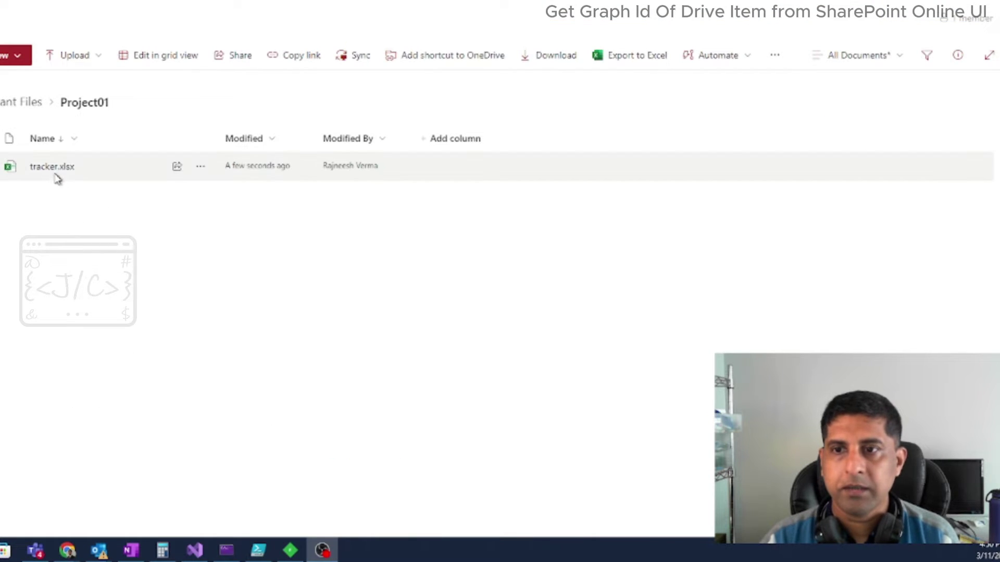
Step: Bring up tracker.xlsx in Excel for the web with its MRU network response showing onedrive_info
{"action": "mouse_move", "coordinate": [53, 175]}
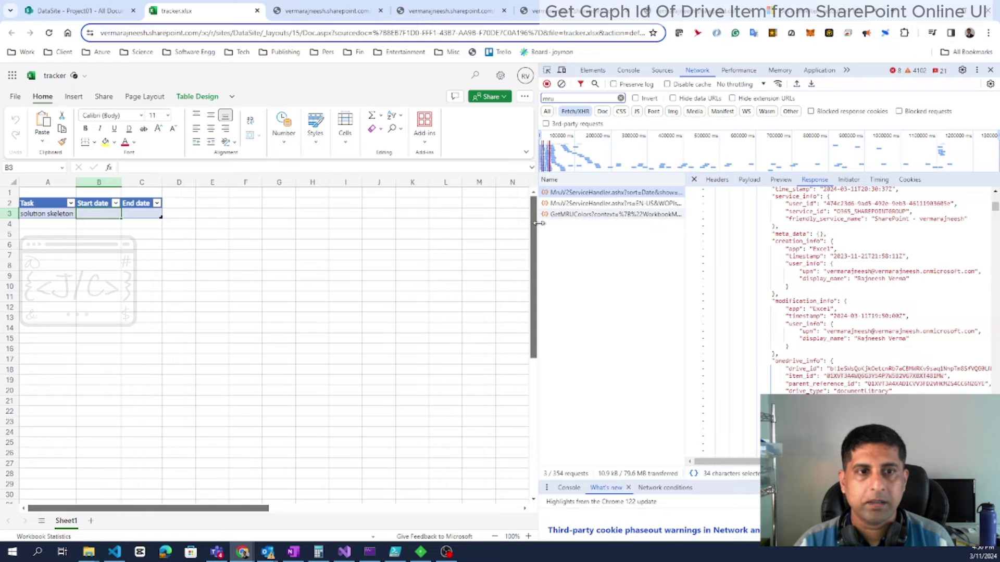
Step: Widen DevTools and highlight the documents key and first item's breadcrumbs and state fields
{"action": "left_click_drag", "start_coordinate": [539, 219], "coordinate": [437, 219]}
{"action": "scroll", "coordinate": [774, 259], "scroll_direction": "up", "scroll_amount": 10}
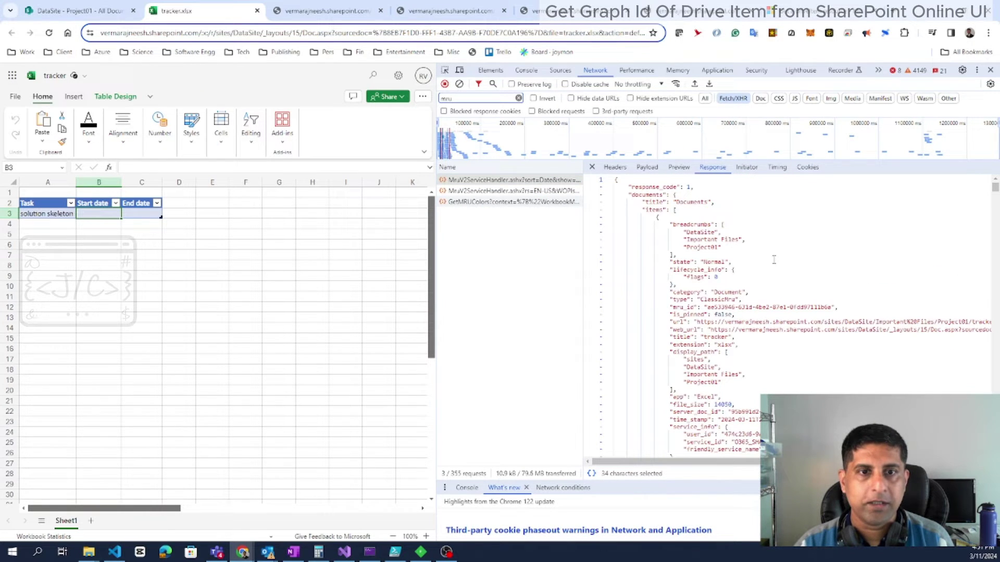
{"action": "double_click", "coordinate": [653, 194]}
{"action": "double_click", "coordinate": [658, 217]}
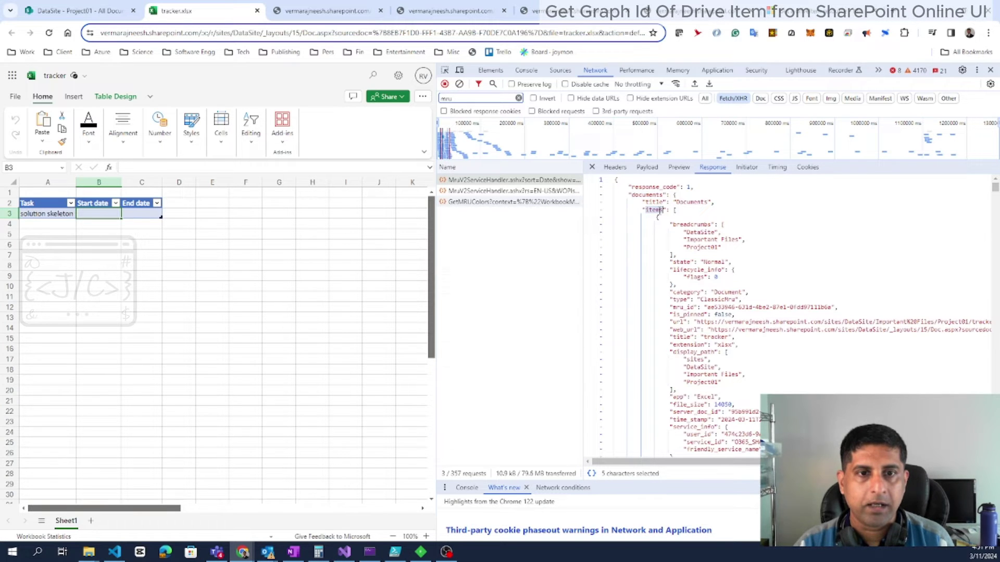
{"action": "left_click_drag", "start_coordinate": [661, 220], "coordinate": [691, 270]}
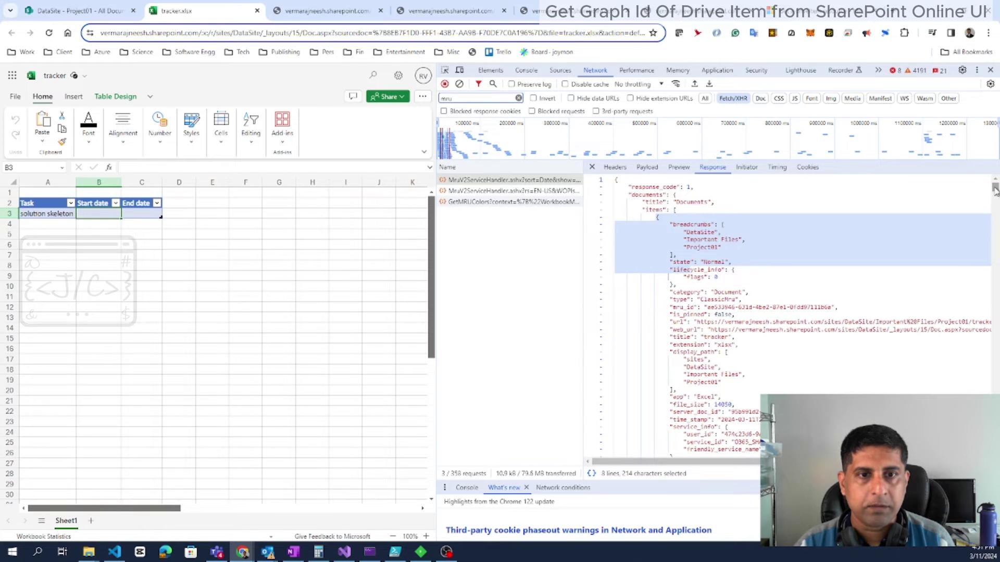
Step: Highlight the onedrive_info block, the item_id value and the parent_reference_id value
{"action": "scroll", "coordinate": [994, 190], "scroll_direction": "down", "scroll_amount": 5}
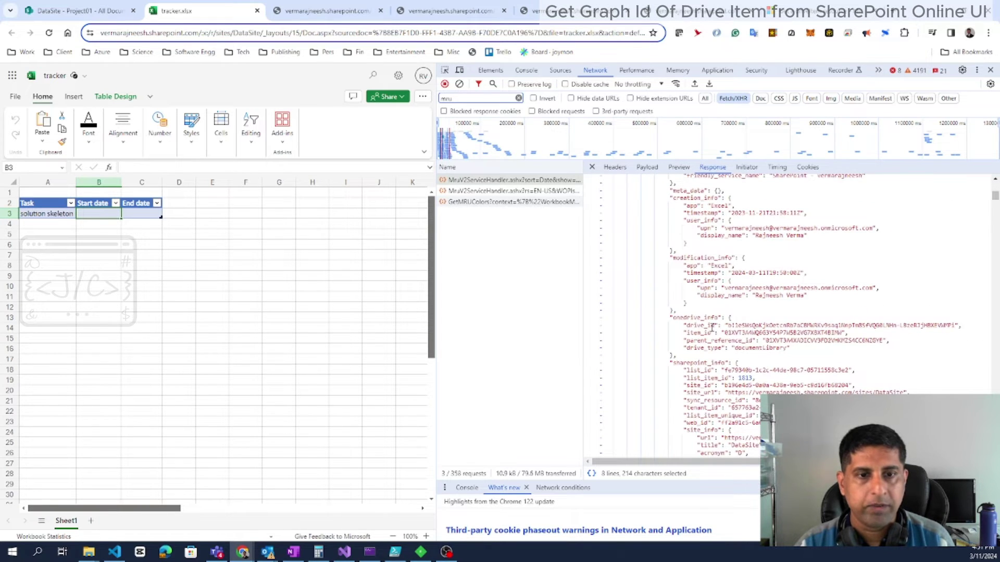
{"action": "left_click_drag", "start_coordinate": [670, 317], "coordinate": [815, 348]}
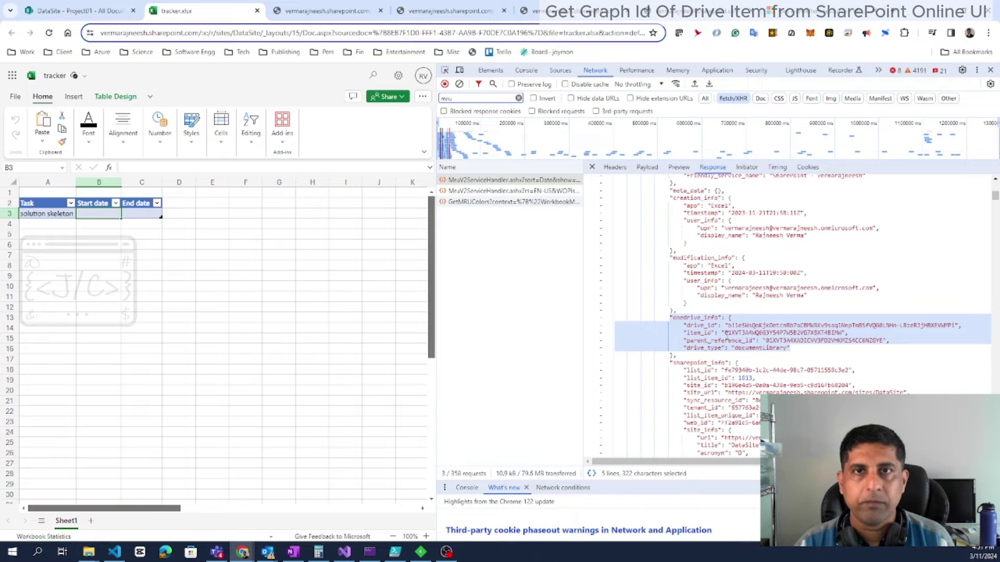
{"action": "left_click", "coordinate": [718, 326]}
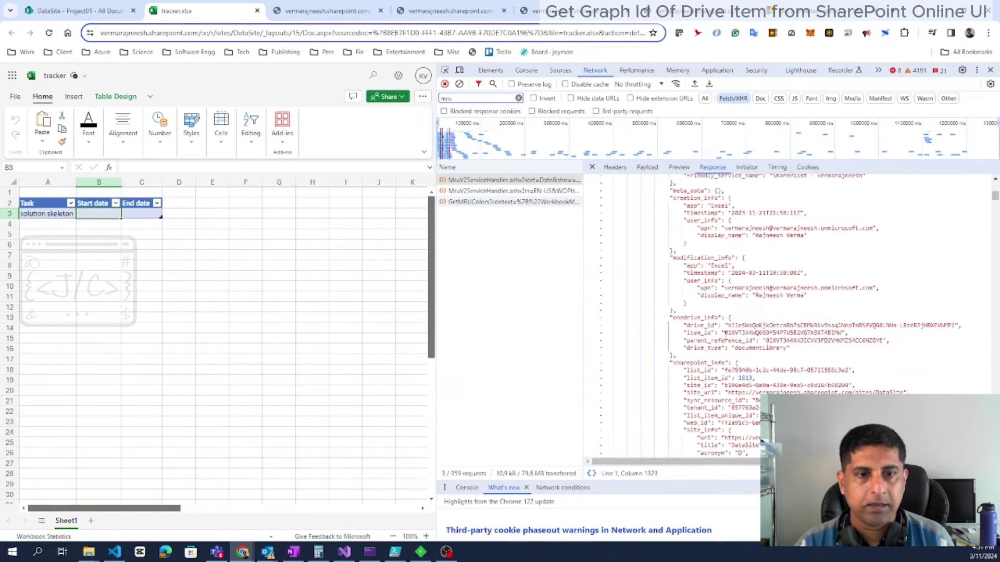
{"action": "left_click_drag", "start_coordinate": [723, 333], "coordinate": [763, 333]}
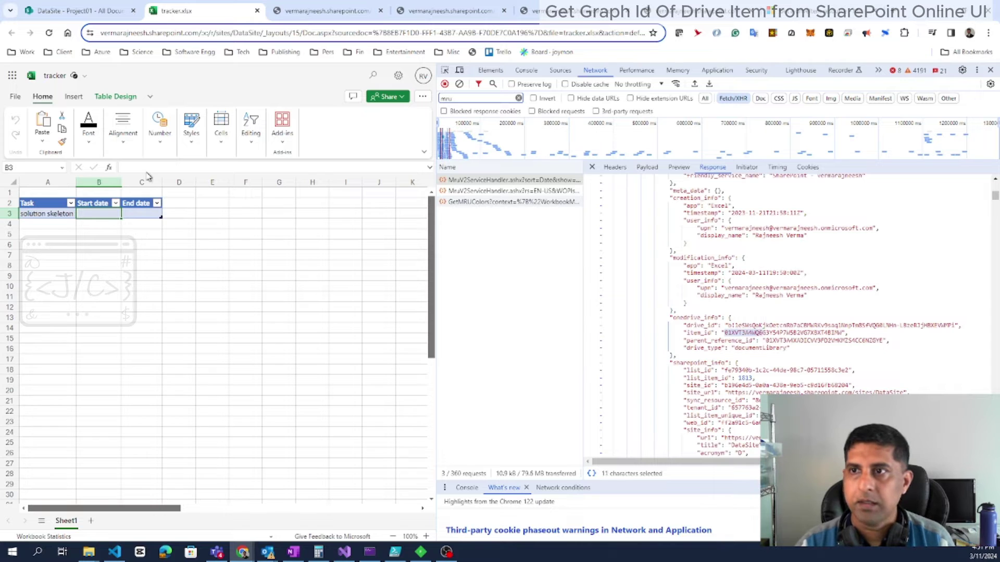
{"action": "double_click", "coordinate": [774, 341]}
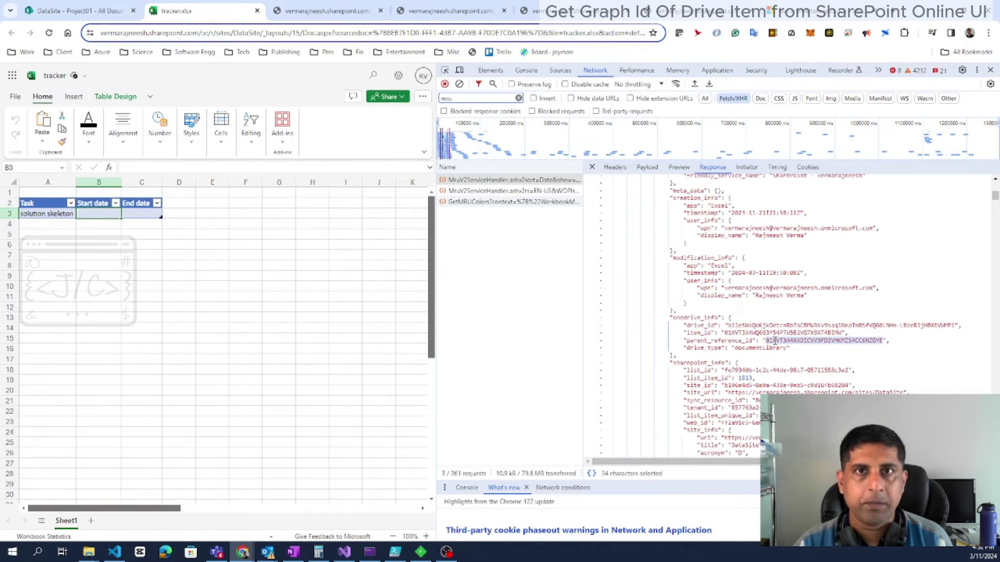
Step: Select the Project01 folder name on the library page, then return to tracker.xlsx's network log
{"action": "left_click", "coordinate": [78, 10]}
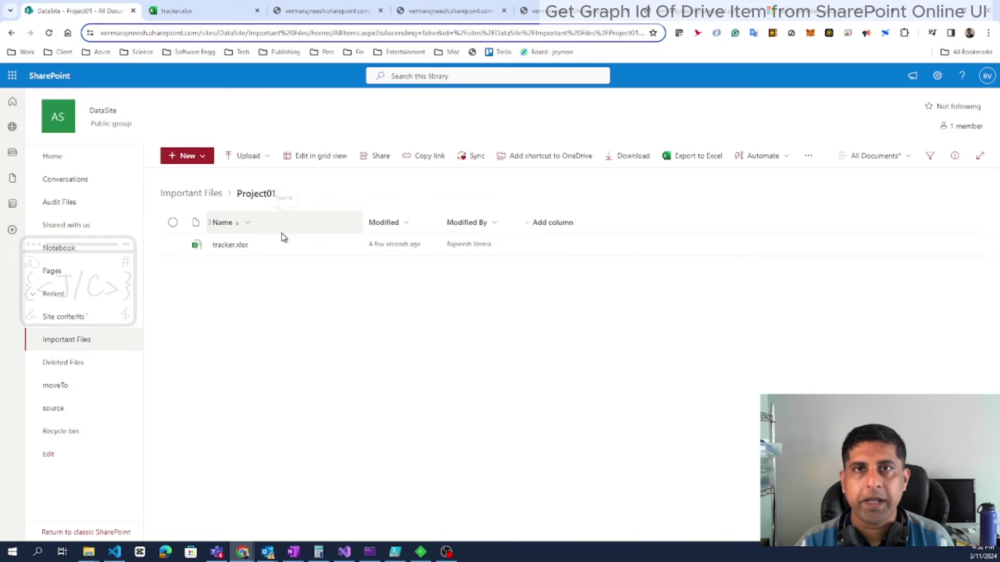
{"action": "double_click", "coordinate": [262, 197]}
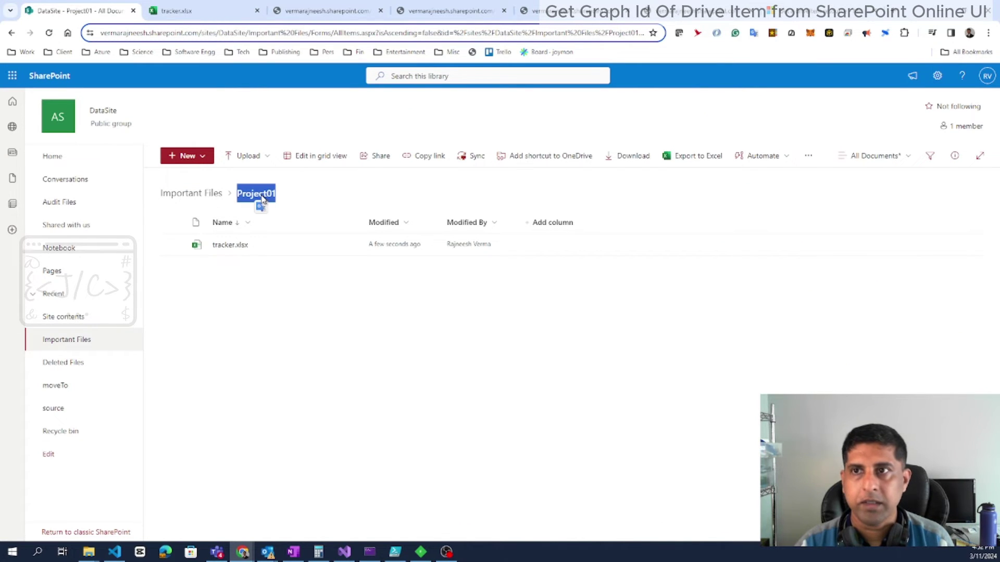
{"action": "key", "text": "ctrl+Tab"}
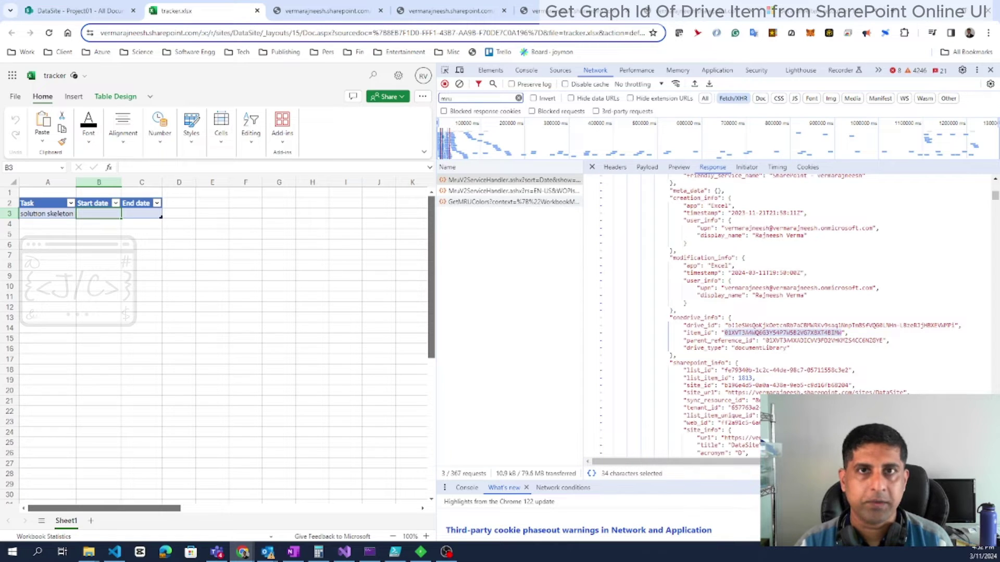
Step: Switch back to the Project01 library page tab
{"action": "key", "text": "ctrl+shift+Tab"}
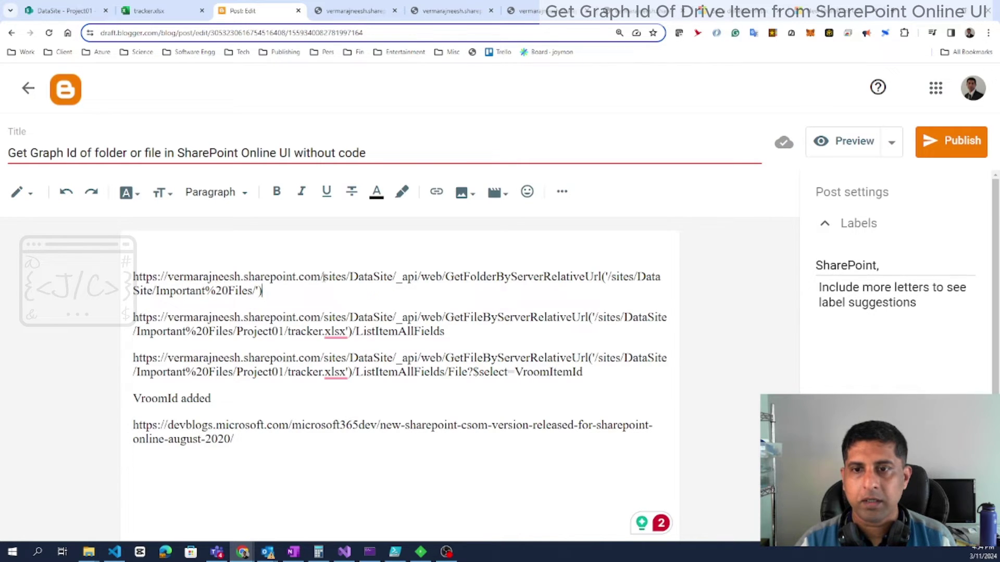
{"action": "left_click_drag", "start_coordinate": [392, 276], "coordinate": [321, 275]}
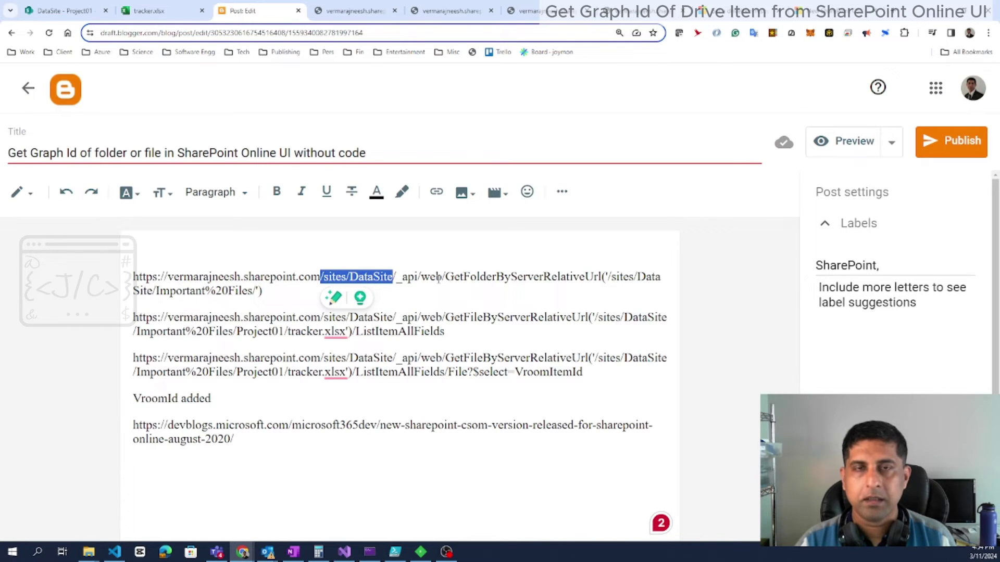
{"action": "left_click", "coordinate": [273, 294]}
{"action": "left_click_drag", "start_coordinate": [273, 294], "coordinate": [409, 278]}
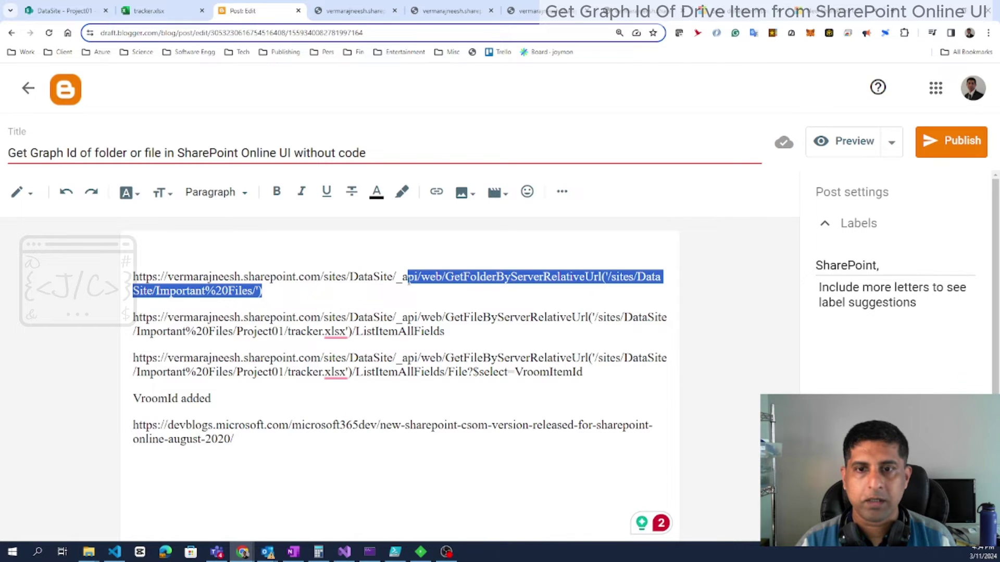
{"action": "left_click", "coordinate": [552, 285]}
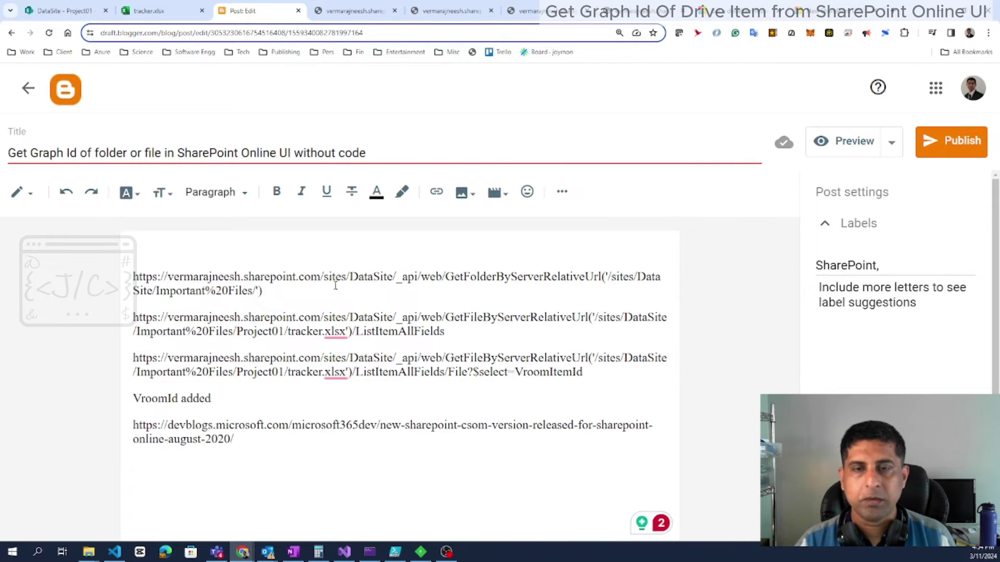
{"action": "left_click_drag", "start_coordinate": [324, 276], "coordinate": [410, 276]}
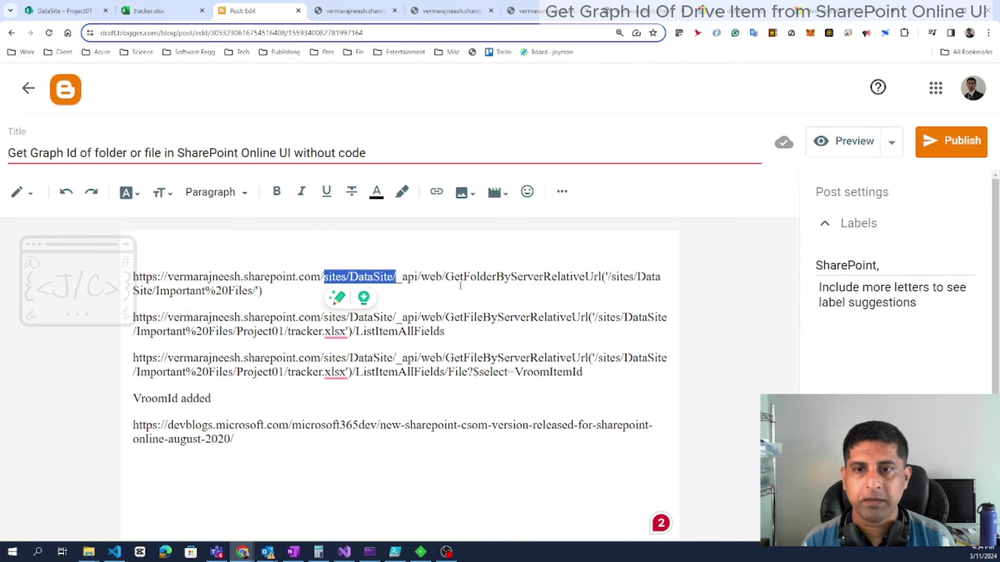
{"action": "left_click", "coordinate": [402, 277]}
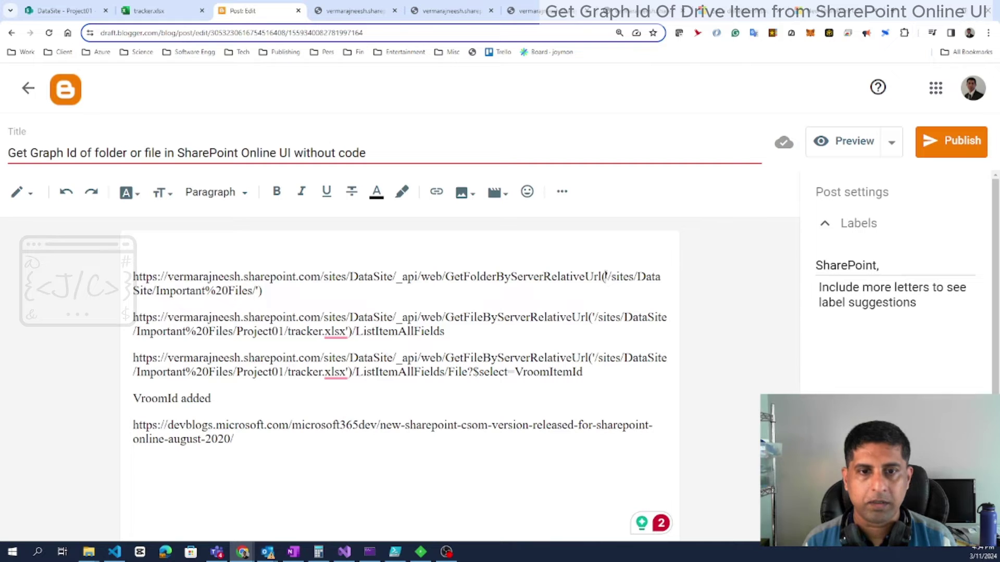
{"action": "left_click_drag", "start_coordinate": [605, 276], "coordinate": [155, 290]}
{"action": "left_click", "coordinate": [457, 329]}
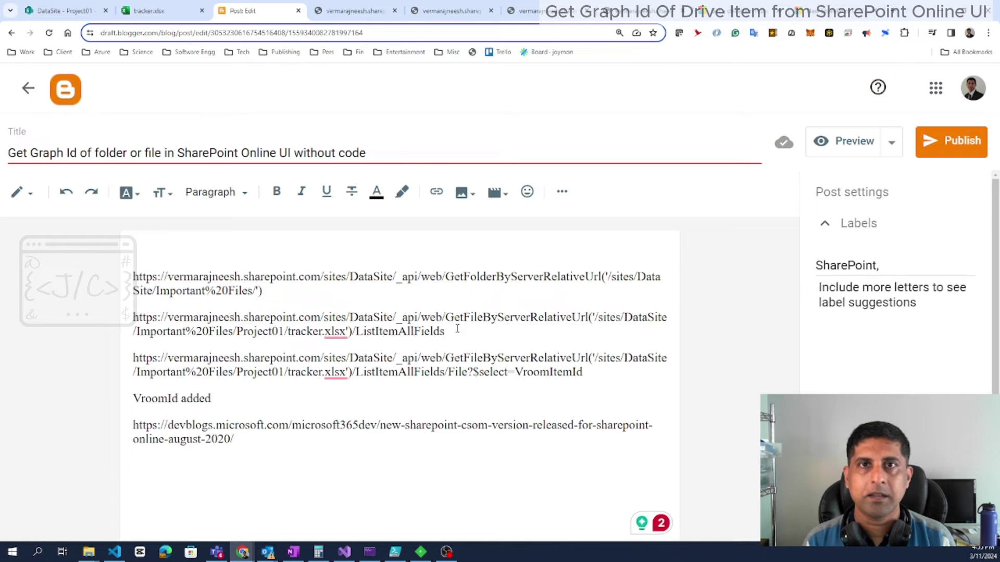
{"action": "left_click", "coordinate": [446, 317]}
{"action": "left_click_drag", "start_coordinate": [451, 323], "coordinate": [352, 331]}
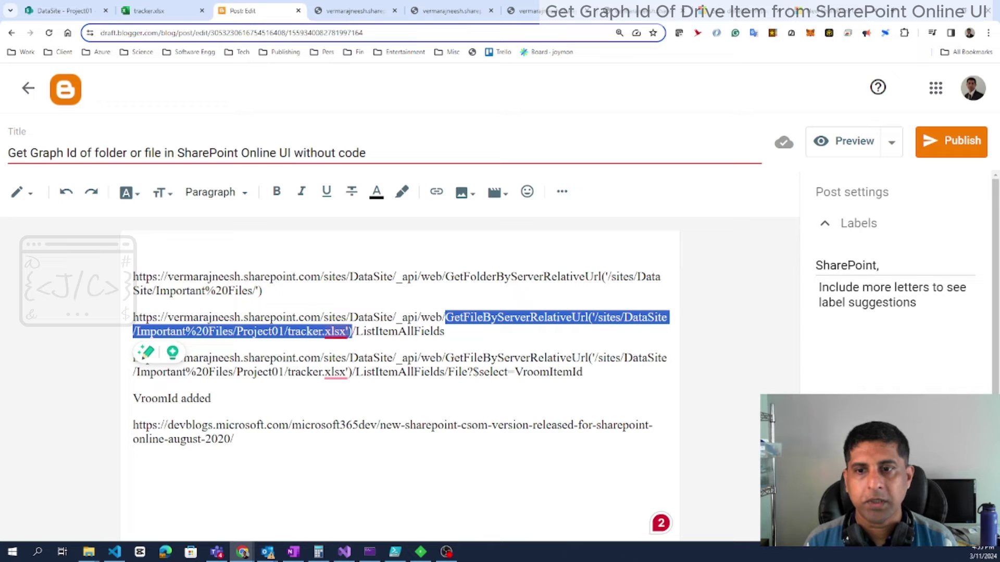
Step: Highlight the tracker.xlsx URL, ListItemAllFields, File and VroomItemId in the draft, then view the VroomItemId result
{"action": "left_click_drag", "start_coordinate": [352, 332], "coordinate": [133, 318]}
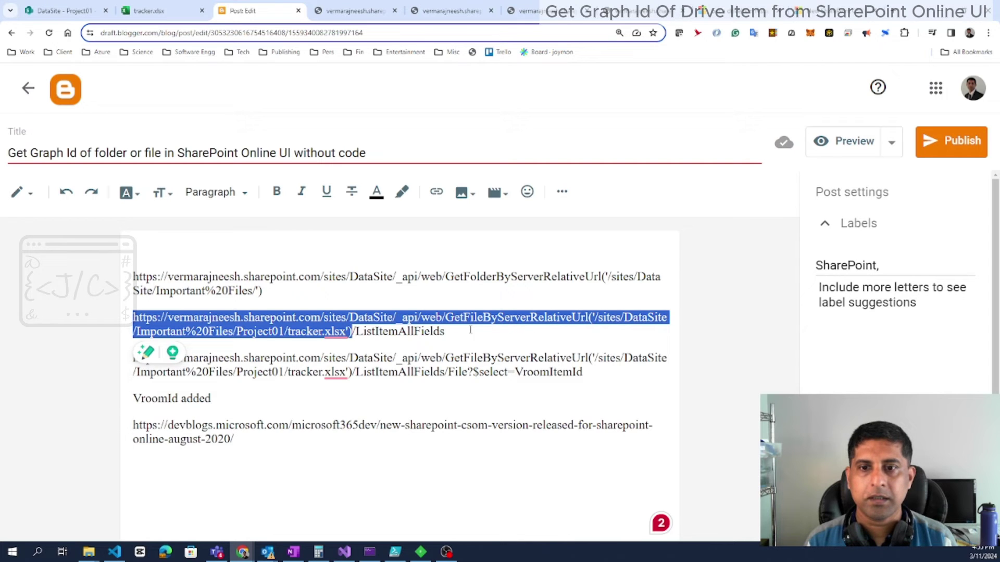
{"action": "double_click", "coordinate": [404, 333]}
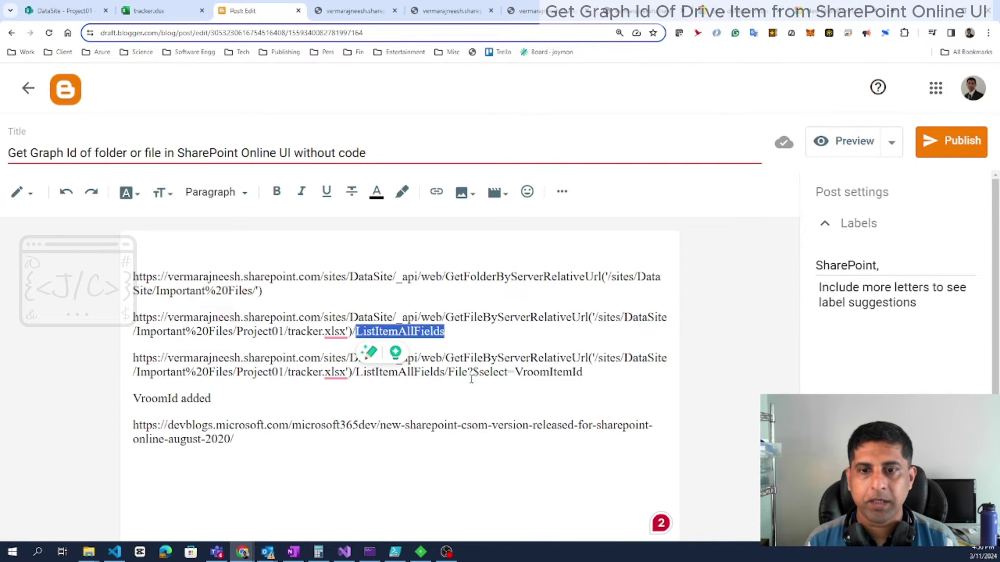
{"action": "double_click", "coordinate": [457, 372]}
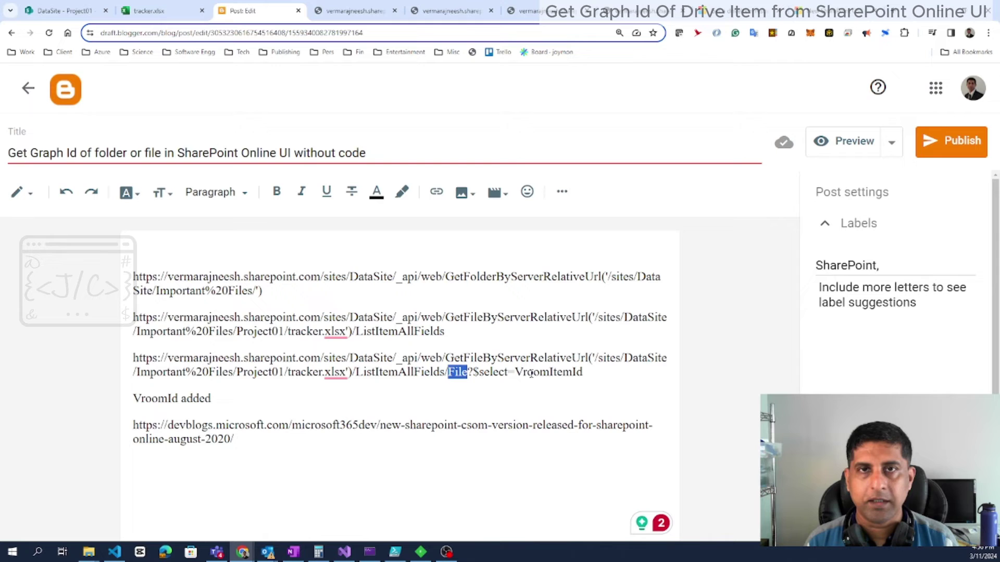
{"action": "left_click_drag", "start_coordinate": [515, 372], "coordinate": [585, 372]}
{"action": "left_click", "coordinate": [447, 10]}
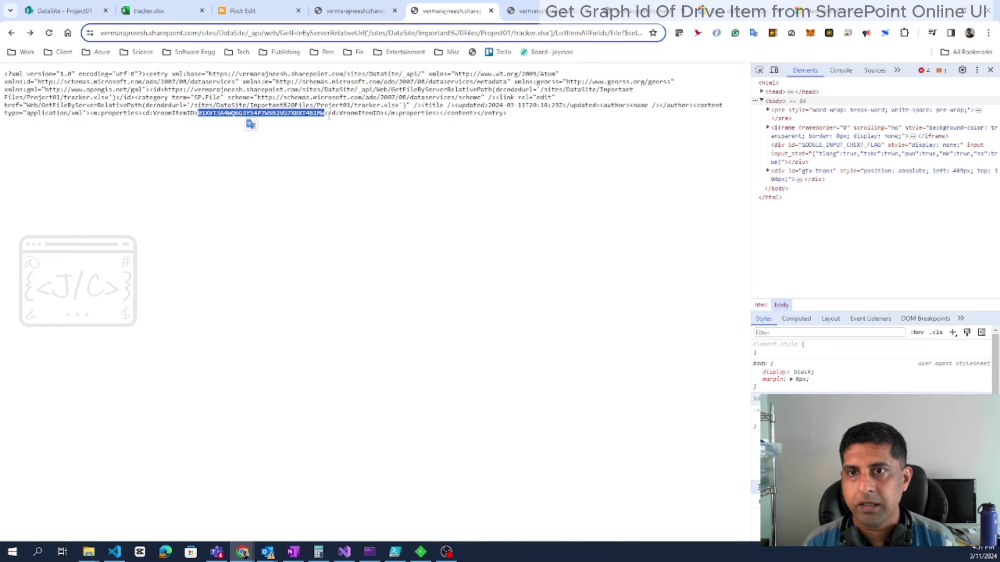
Step: Compare tracker.xlsx's DevTools item_id against the VroomItemId query result
{"action": "left_click", "coordinate": [167, 12]}
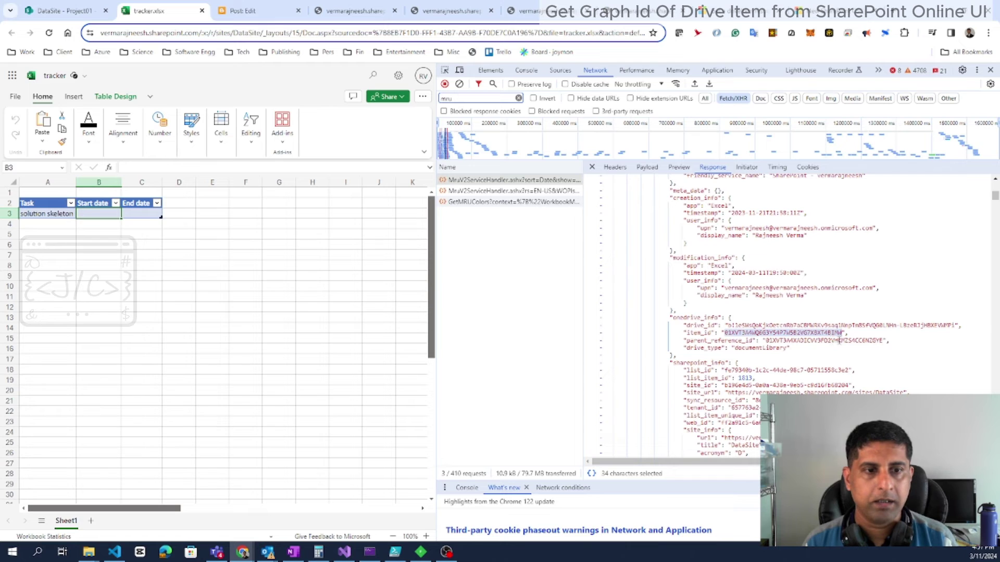
{"action": "left_click", "coordinate": [451, 10]}
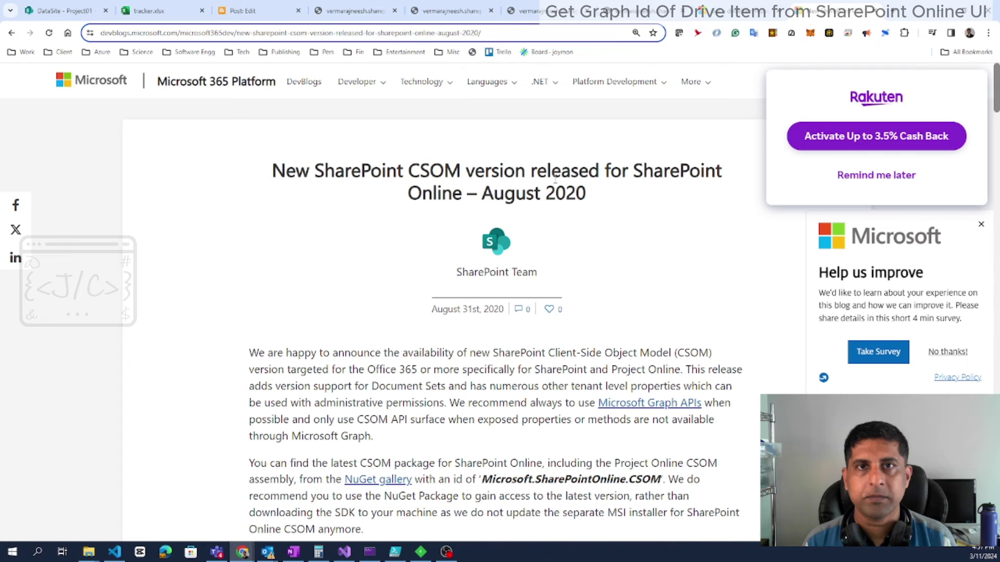
Step: Search the CSOM article for 'vroom' to find VroomDriveID and VroomItemID
{"action": "key", "text": "ctrl+f"}
{"action": "key", "text": "Return"}
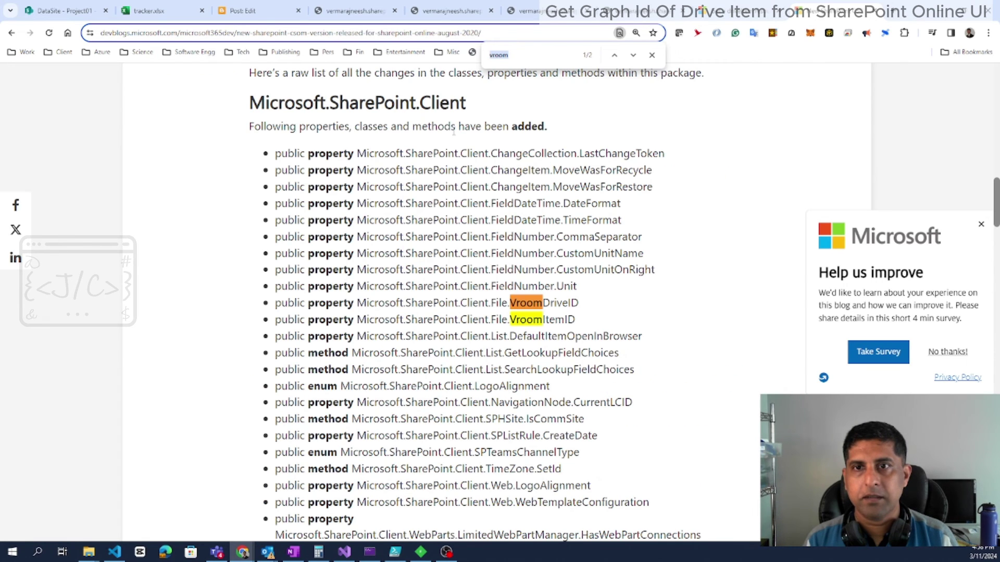